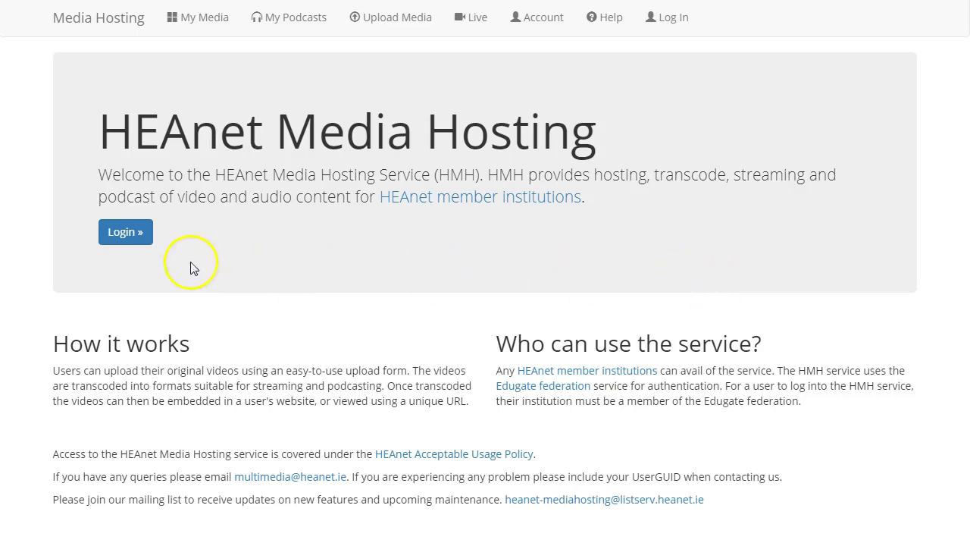
Step: Log in via the Institute of Technology Carlow organisation using the pre-filled credentials
click(127, 234)
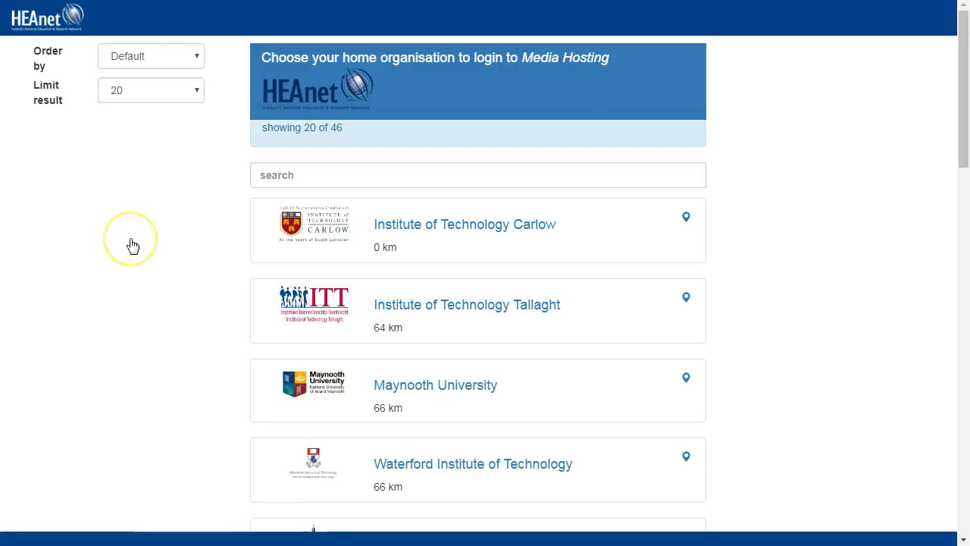
click(451, 226)
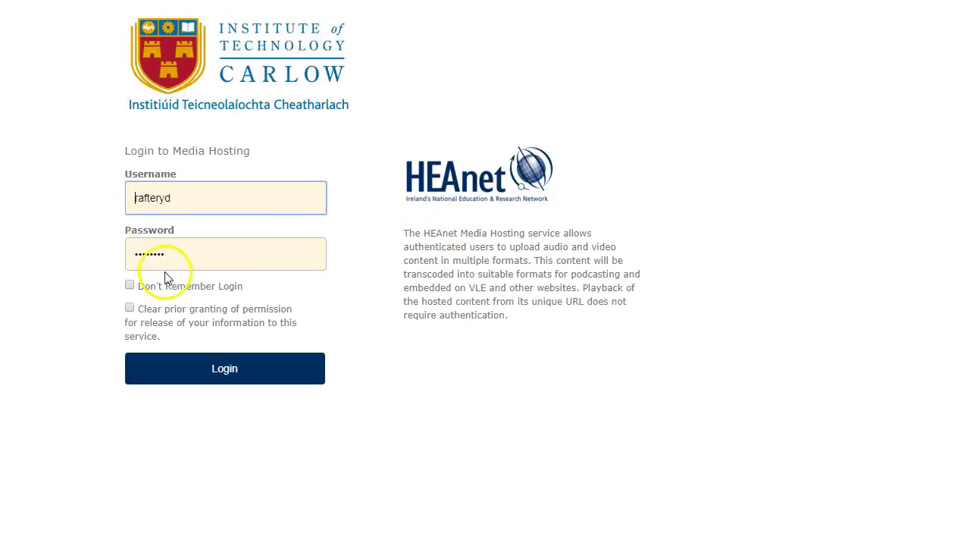
click(212, 367)
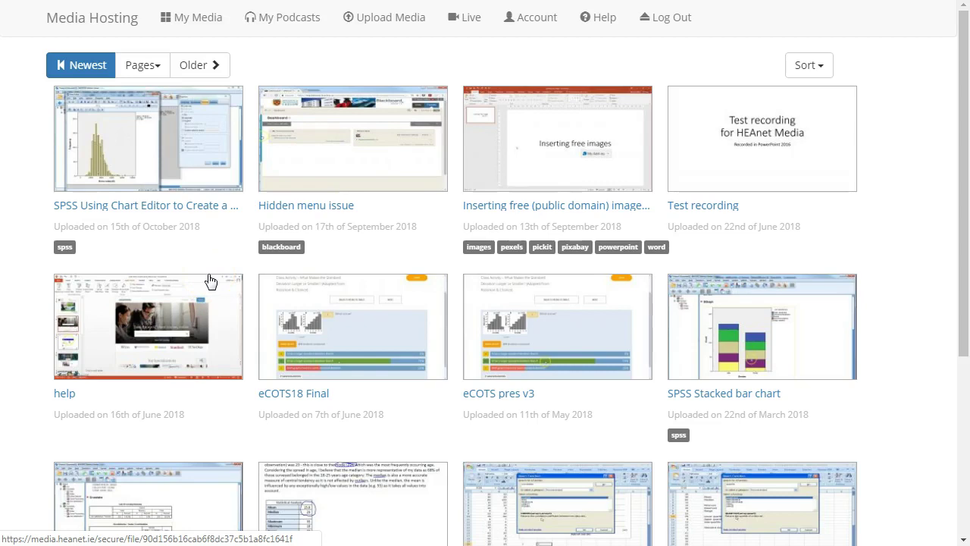
Step: Upload the eL18 PowerPoint video file from the computer's Video folder
click(379, 26)
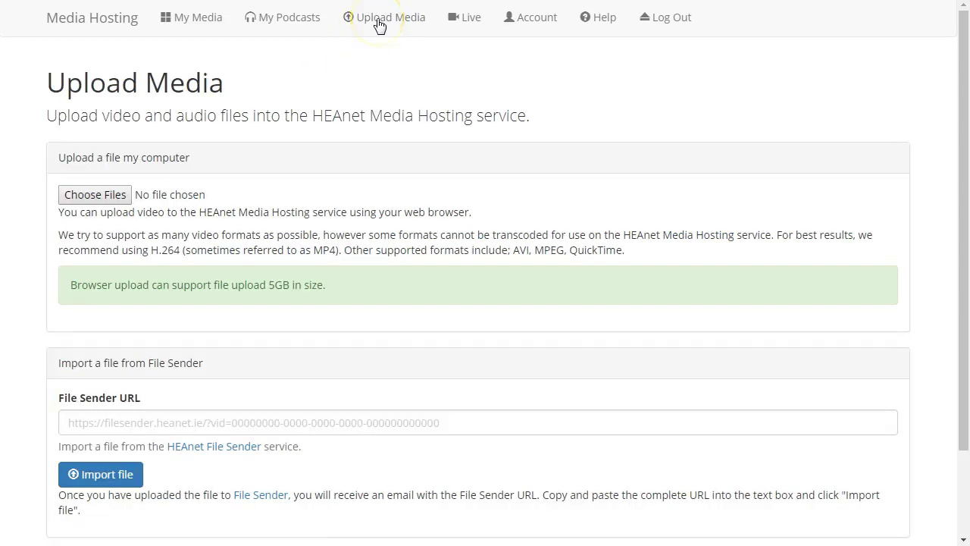
click(94, 195)
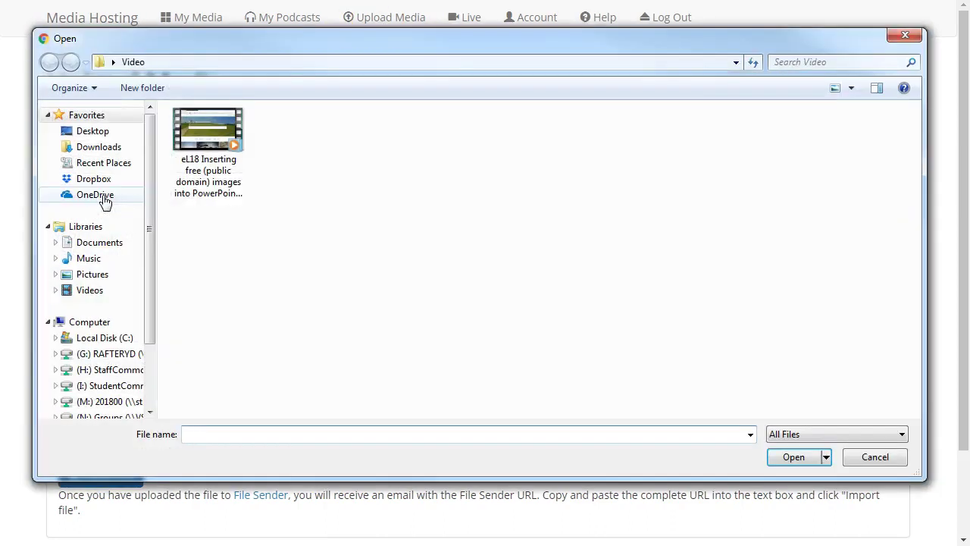
click(229, 165)
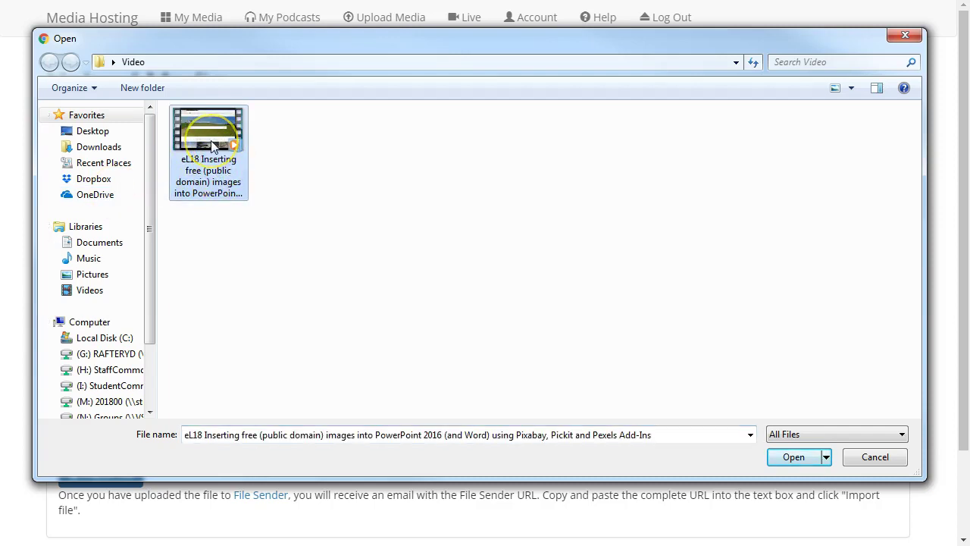
click(794, 457)
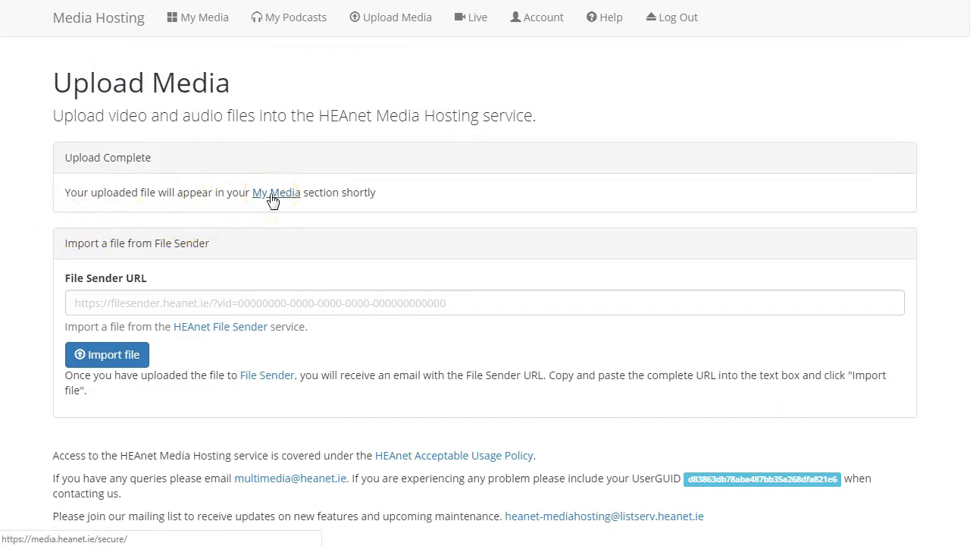
Step: Open the newly uploaded eL18 video's page from My Media and view its details
click(191, 29)
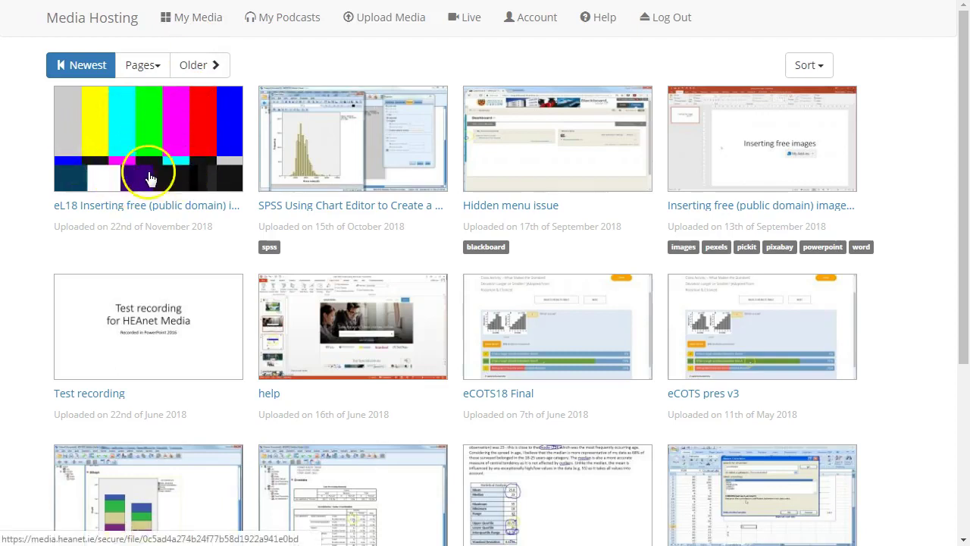
click(170, 132)
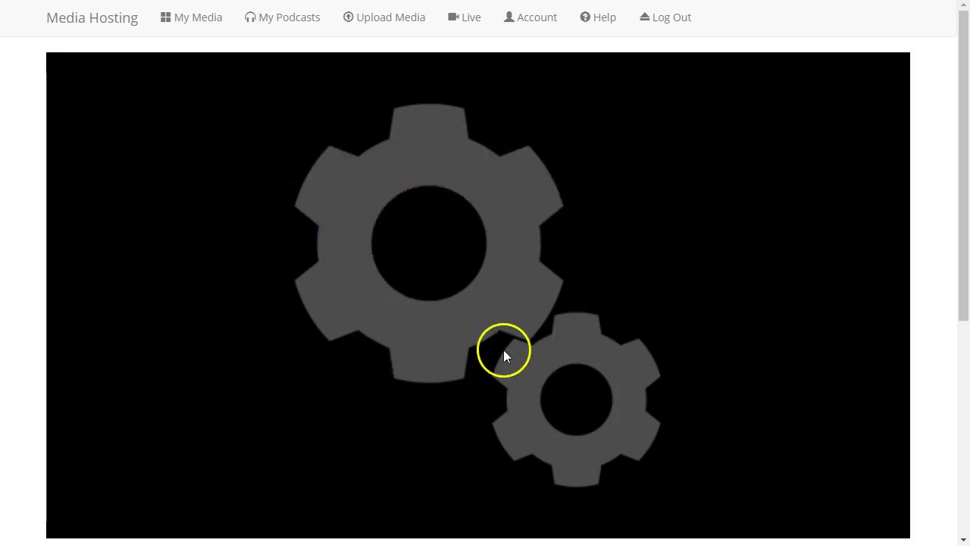
scroll(424, 326, down, 3)
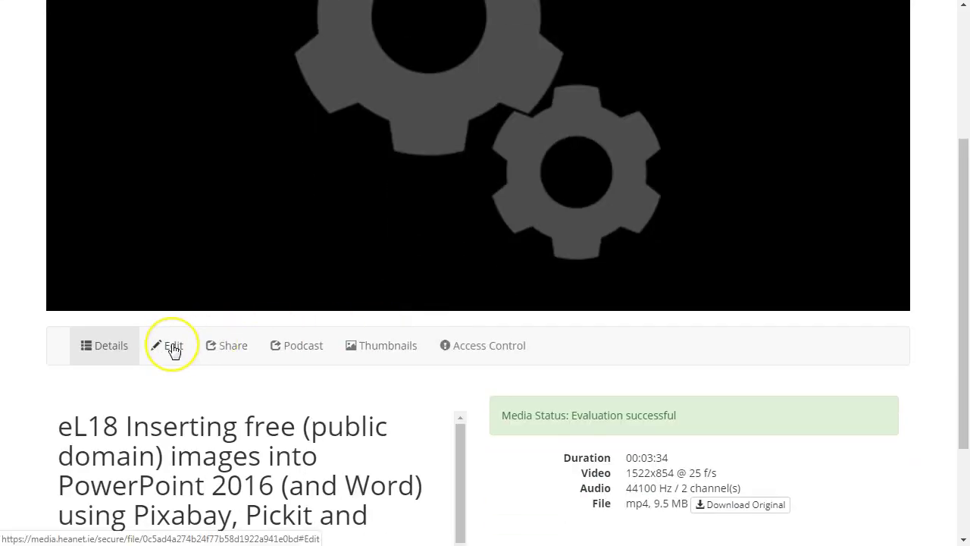
Step: Copy the title into the description, then strip 'eL18' and '(public domain)' from the title
click(174, 348)
scroll(285, 352, down, 2)
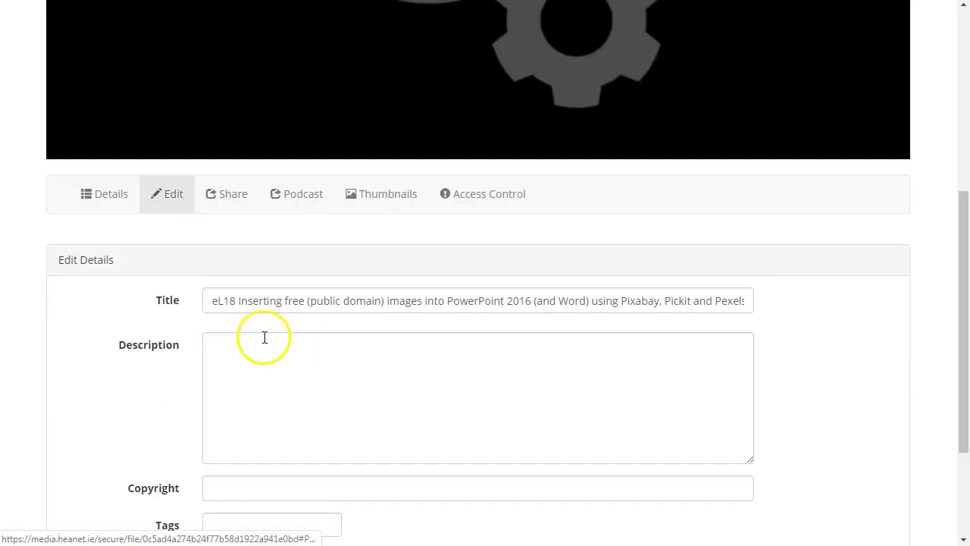
drag(240, 301, 815, 309)
key(ctrl+c)
click(502, 347)
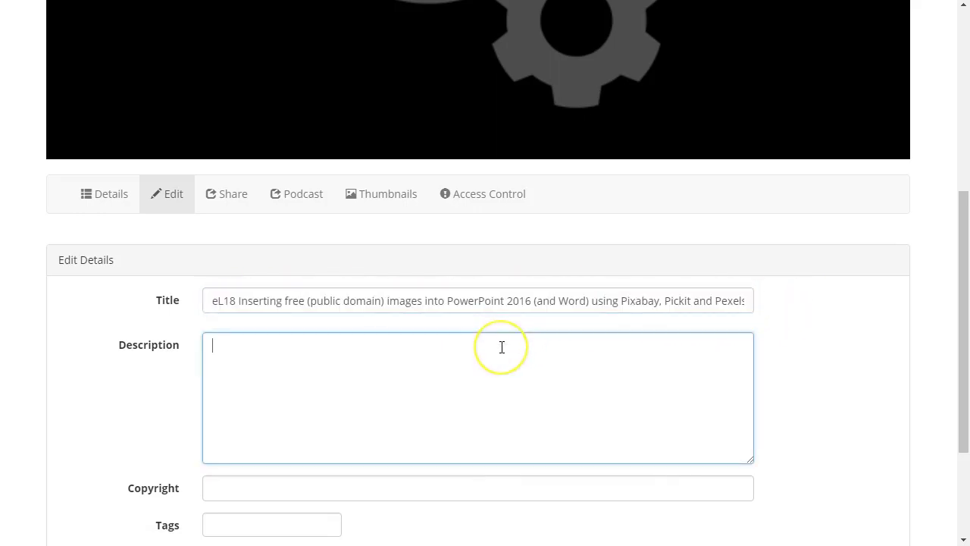
key(ctrl+v)
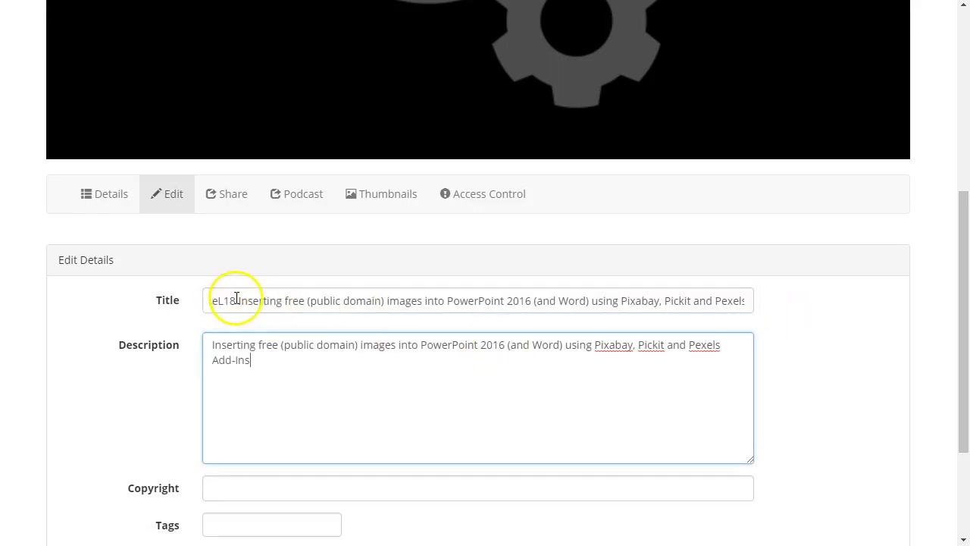
drag(237, 301, 199, 303)
key(Delete)
key(Delete)
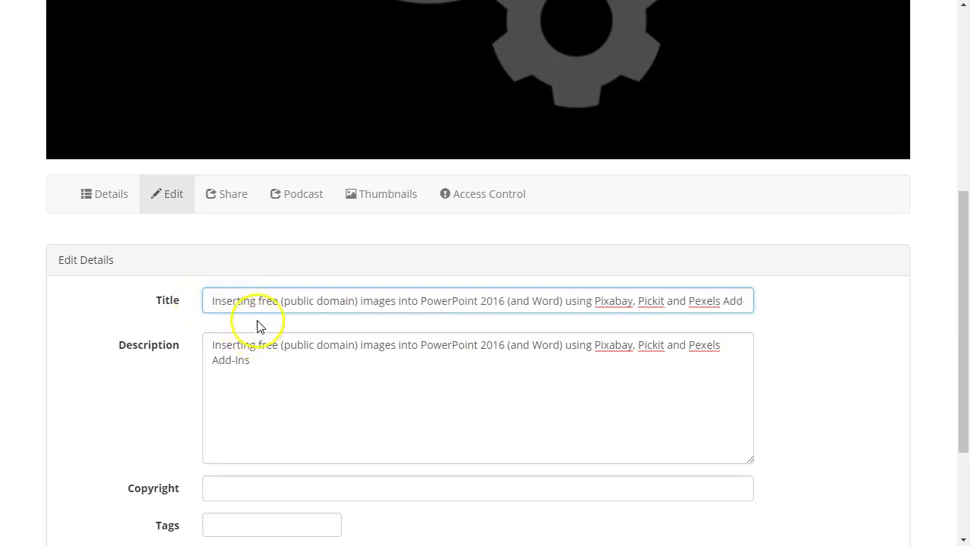
drag(282, 301, 759, 306)
key(Delete)
key(Delete)
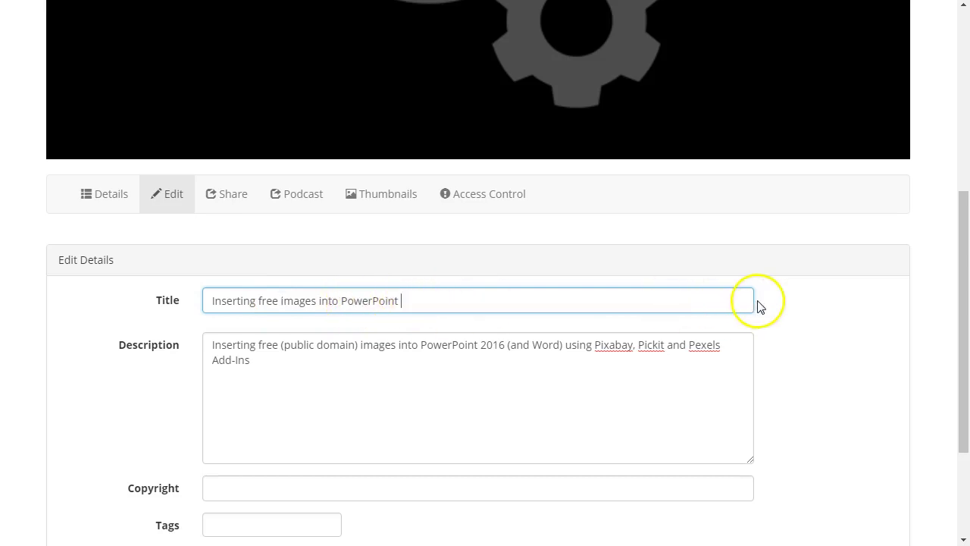
Step: Set copyright to CC BY, add tags PowerPoint and Images, and save the details
click(275, 487)
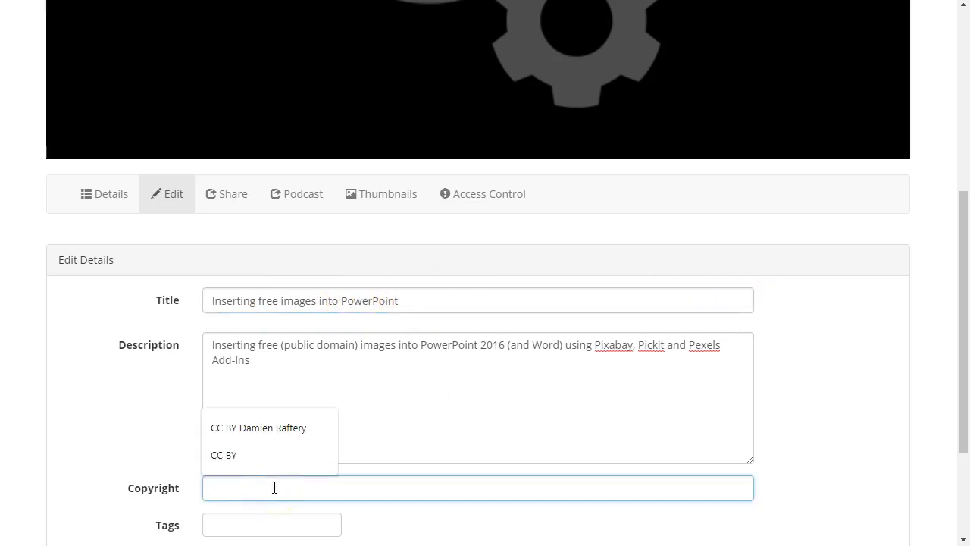
click(260, 429)
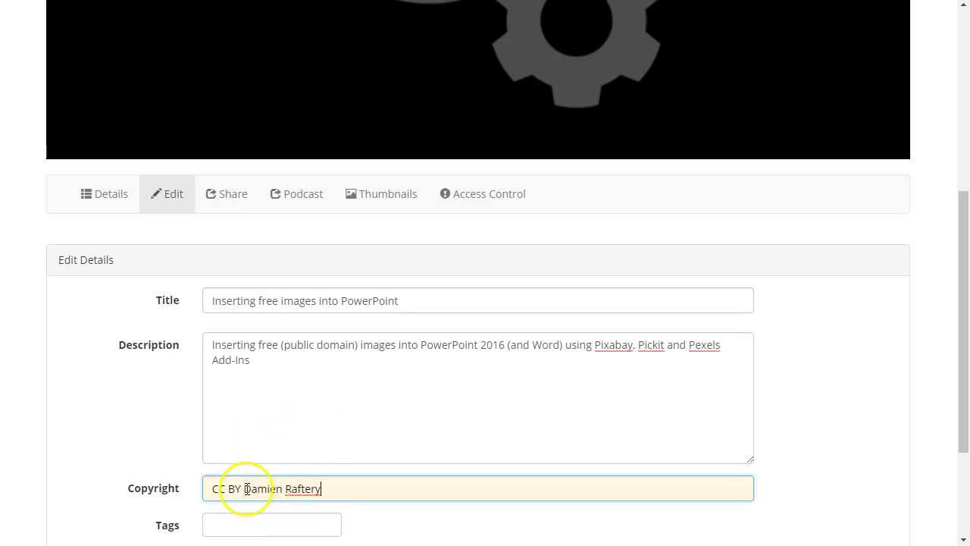
click(254, 526)
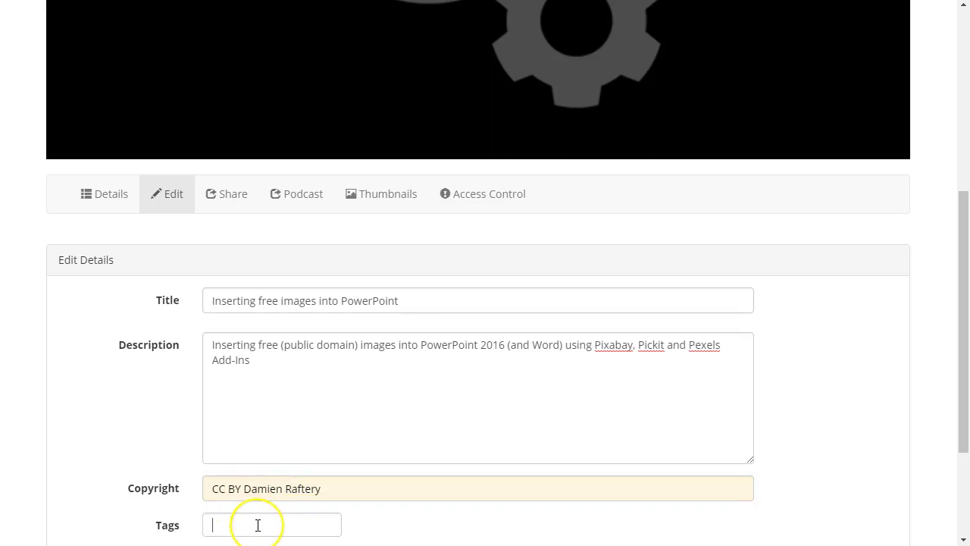
scroll(257, 524, down, 2)
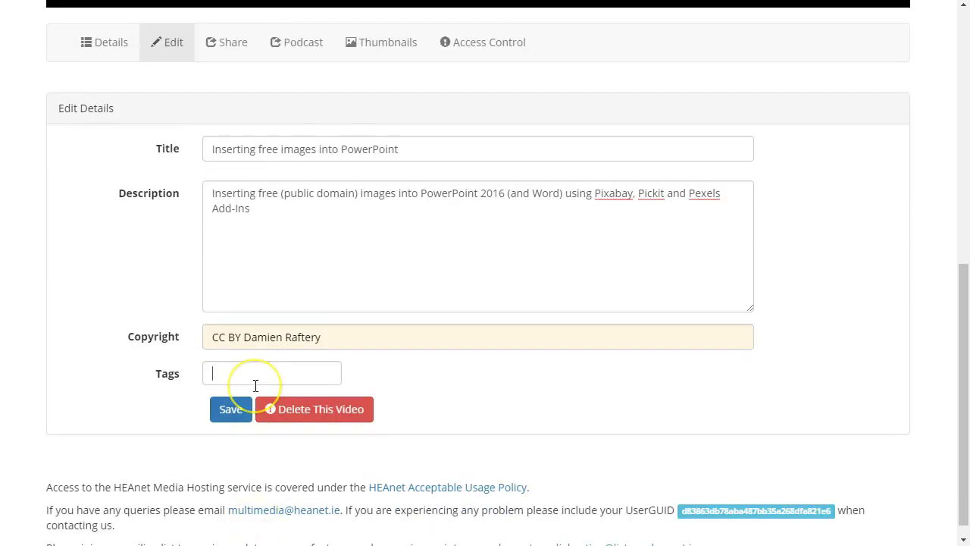
text(P)
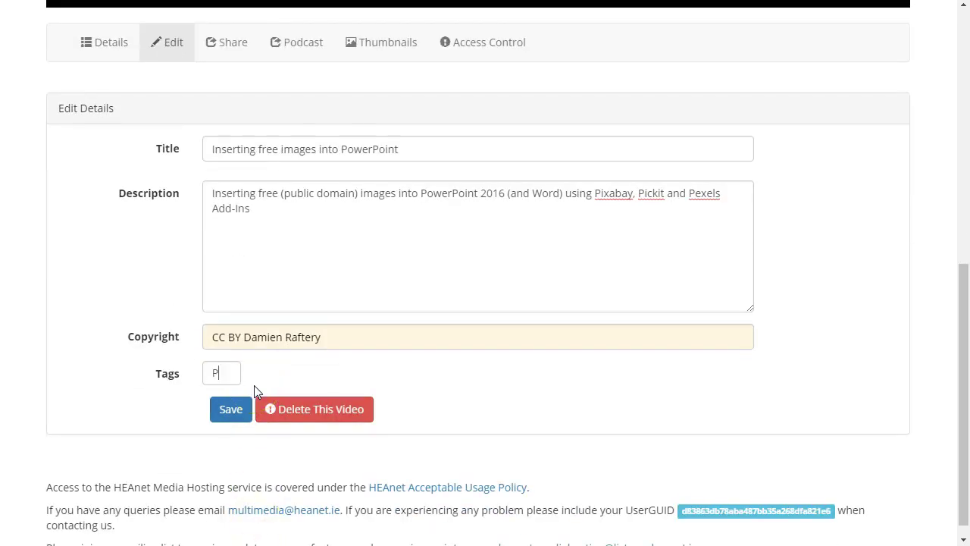
text(owerPoint)
key(Return)
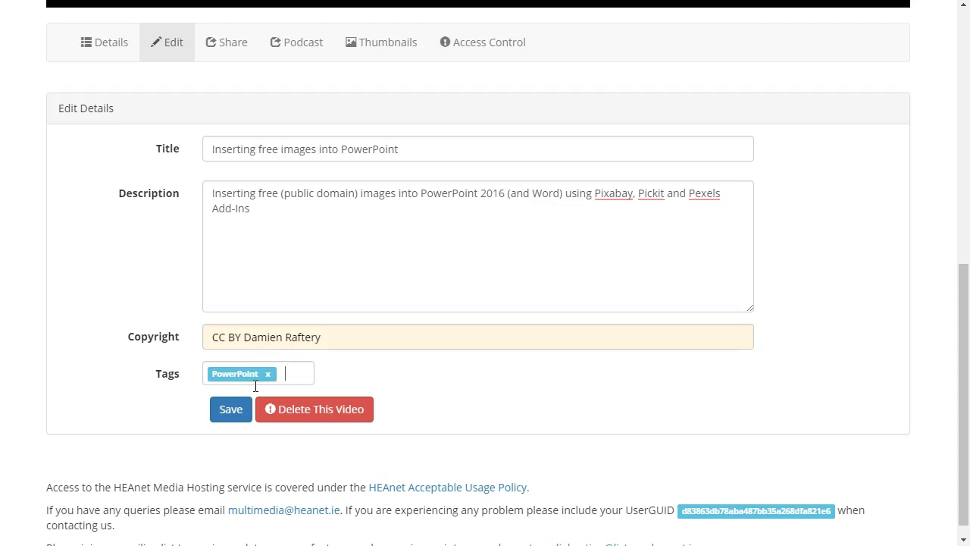
text(Images)
key(Return)
click(229, 413)
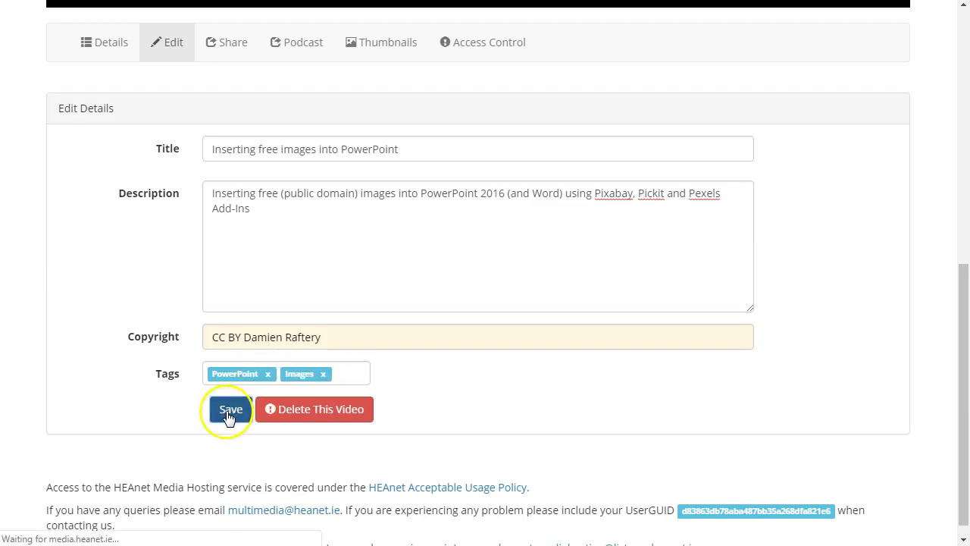
scroll(227, 417, down, 3)
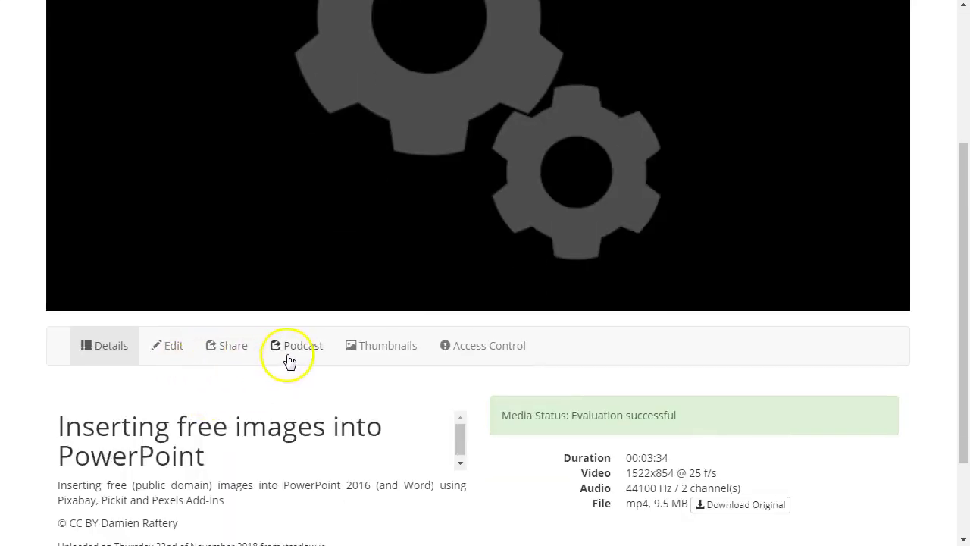
Step: In Access Control, keep viewing Public and restrict sharing to Owner Only
click(382, 350)
click(488, 354)
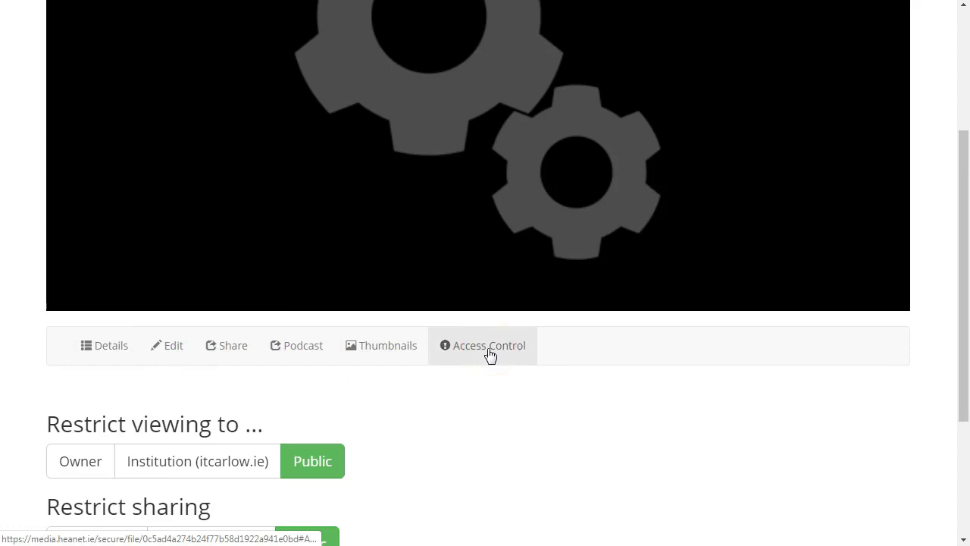
scroll(438, 400, down, 2)
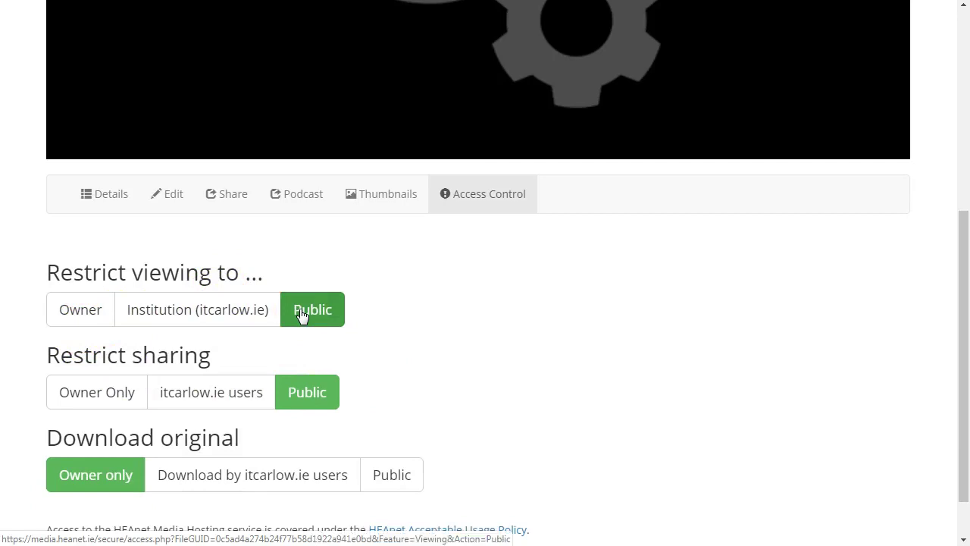
click(212, 319)
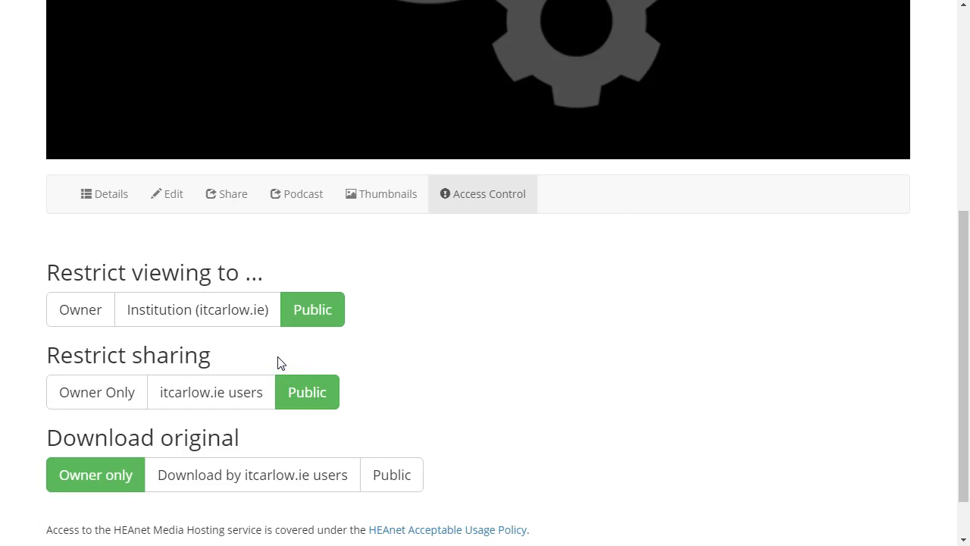
click(118, 386)
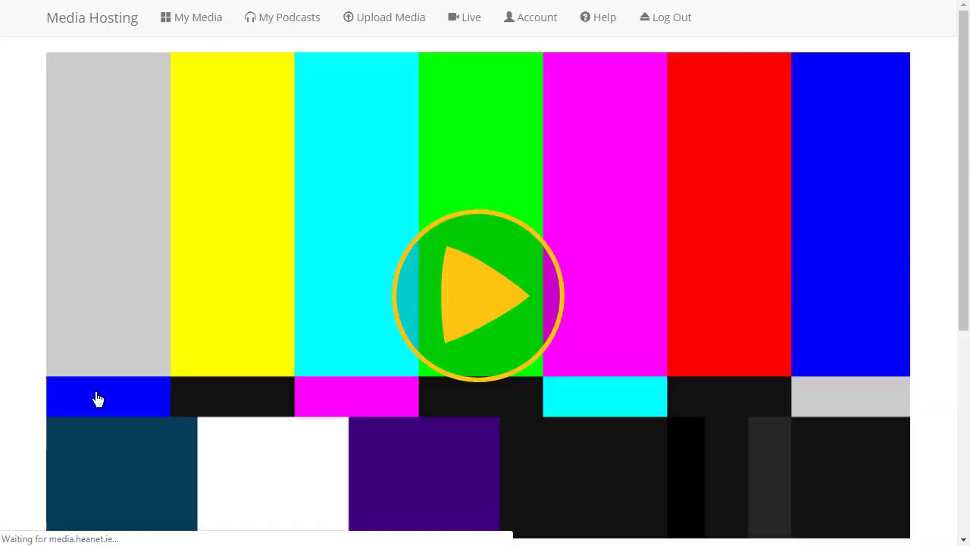
click(126, 396)
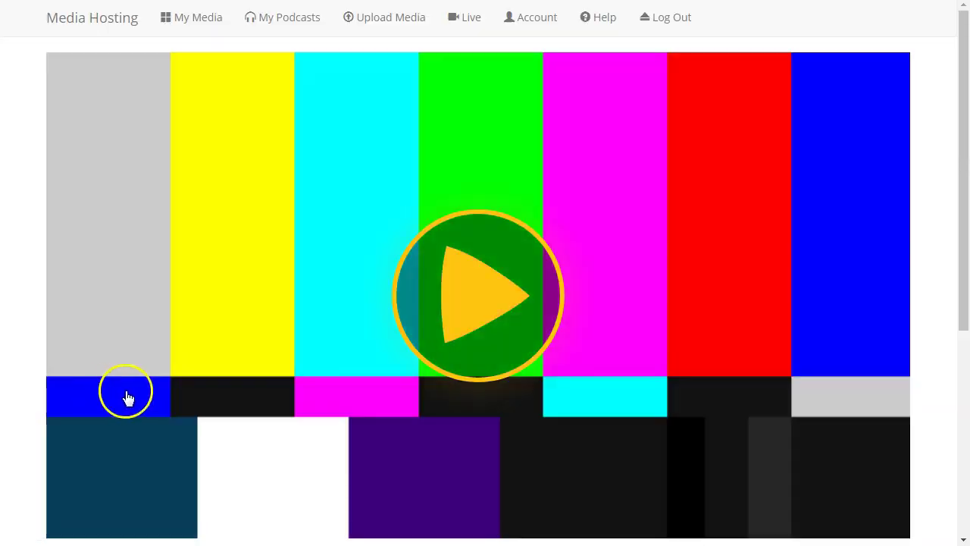
Step: Reopen Access Control and set sharing back to Public
scroll(146, 405, down, 2)
click(488, 224)
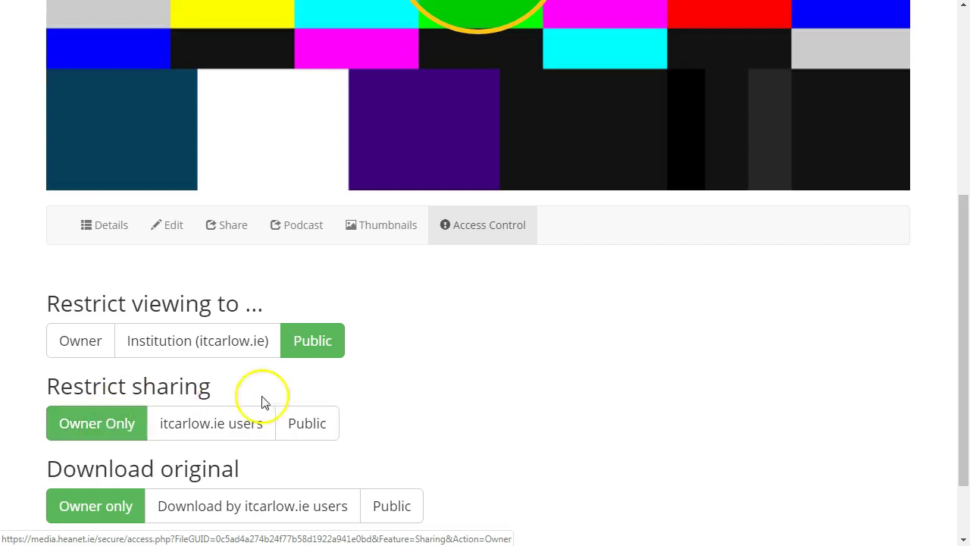
click(303, 424)
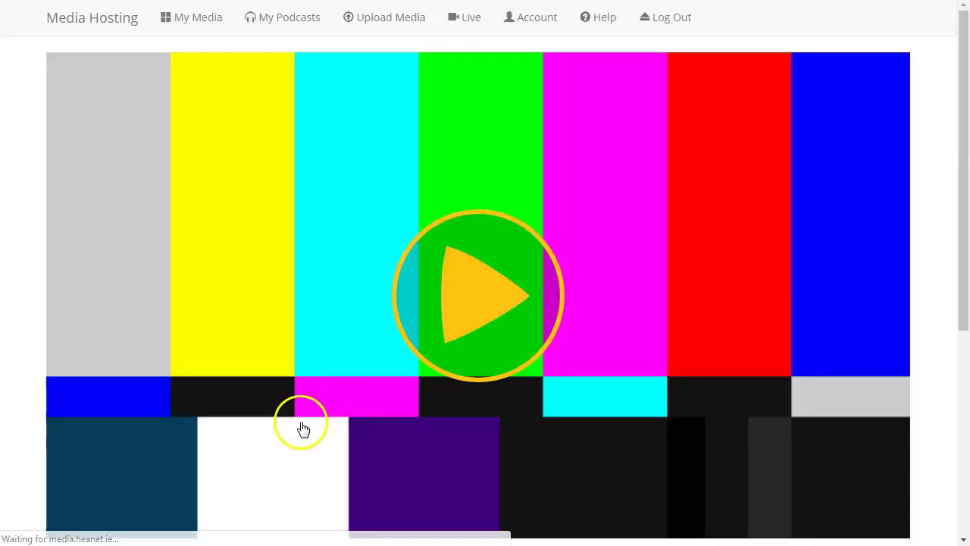
scroll(320, 380, down, 3)
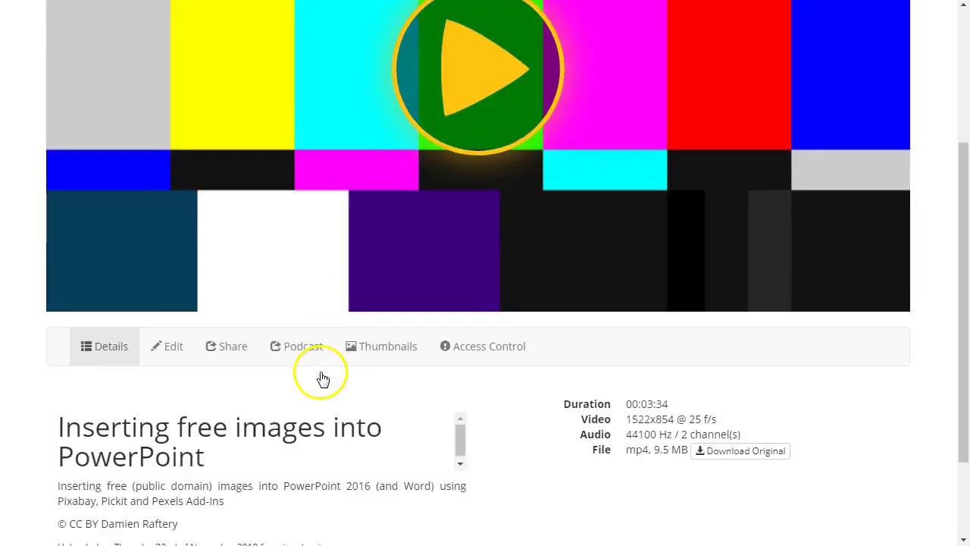
Step: Select the video's iframe embed code, Public Link URL and Download link URL
click(232, 353)
scroll(281, 417, down, 2)
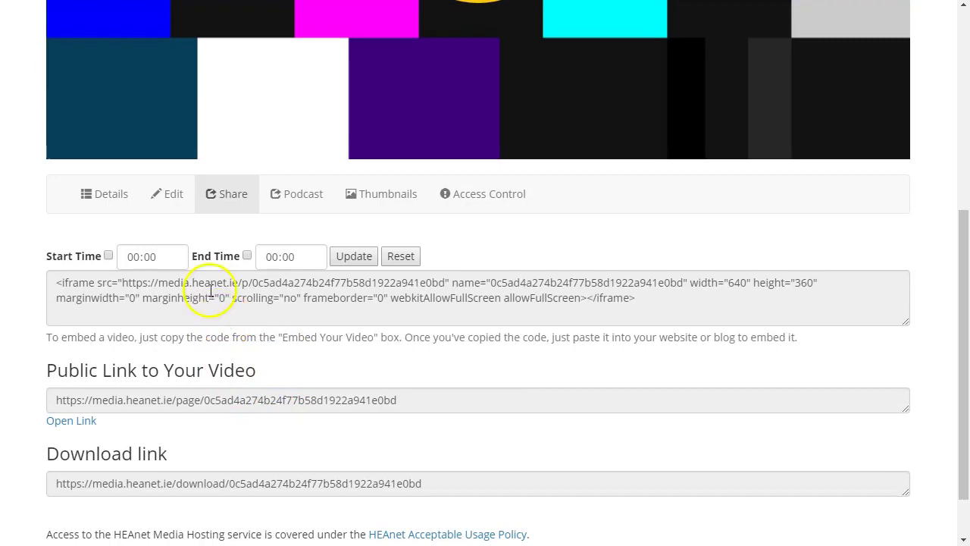
drag(47, 282, 645, 298)
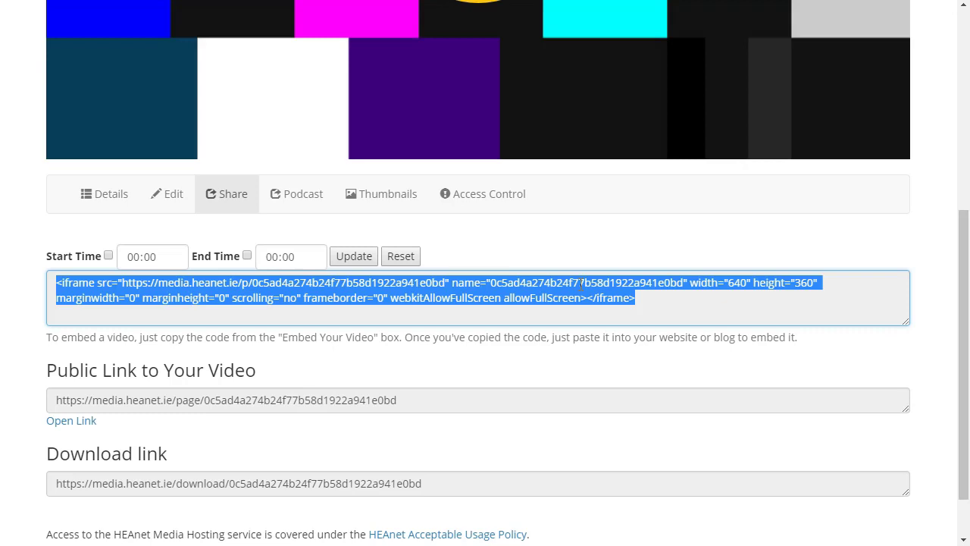
click(398, 399)
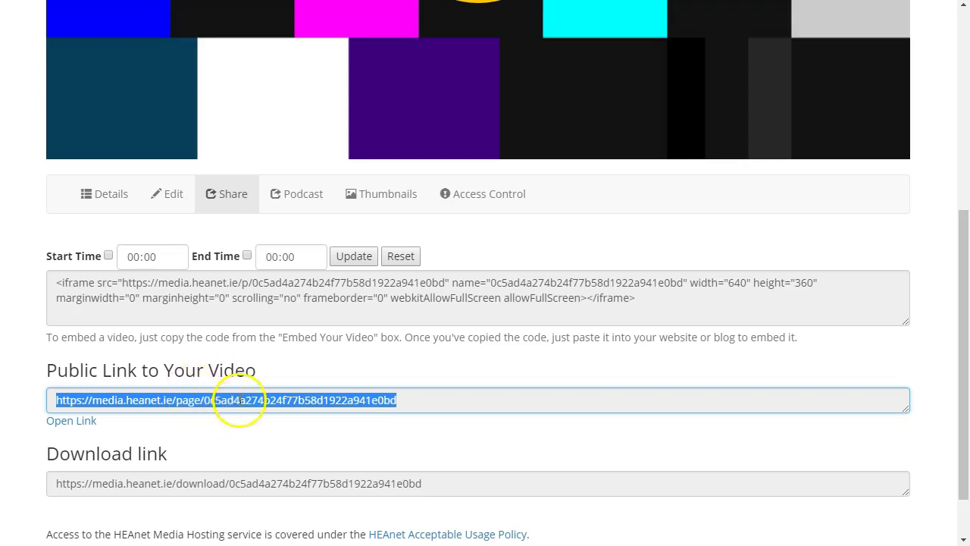
click(217, 483)
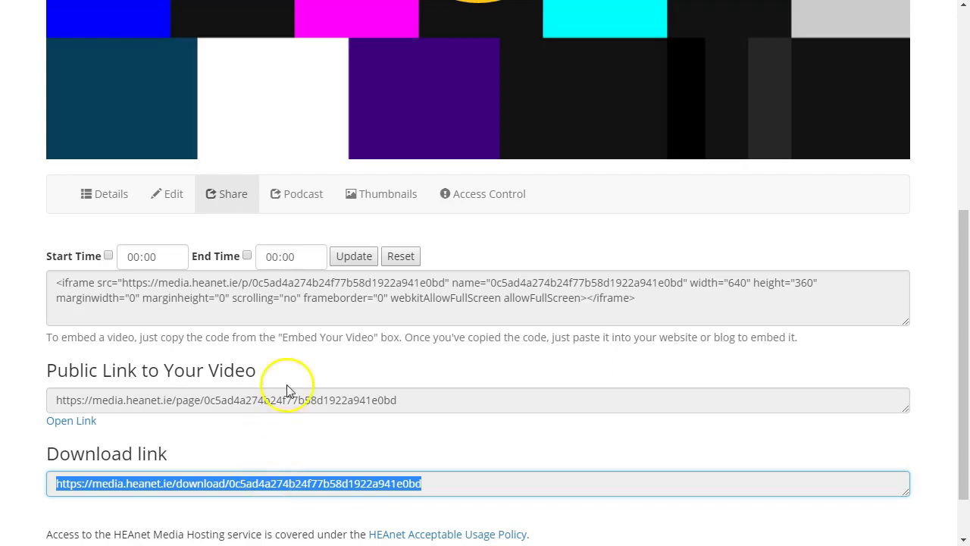
Step: Open the 'Inserting free images into PowerPoint' video from My Media
scroll(288, 385, up, 5)
click(194, 17)
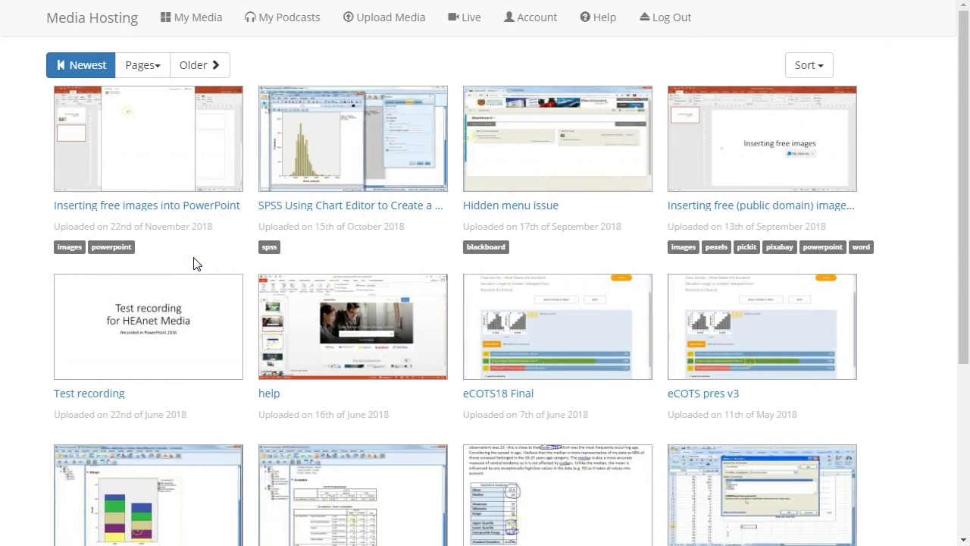
click(179, 178)
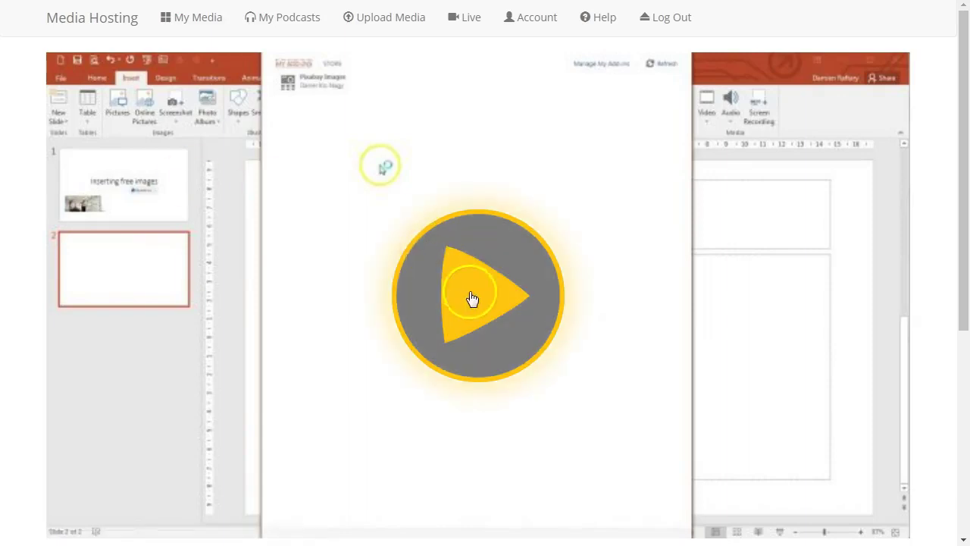
Step: Play the video briefly, open and close the player's Share overlay, then pause
click(471, 298)
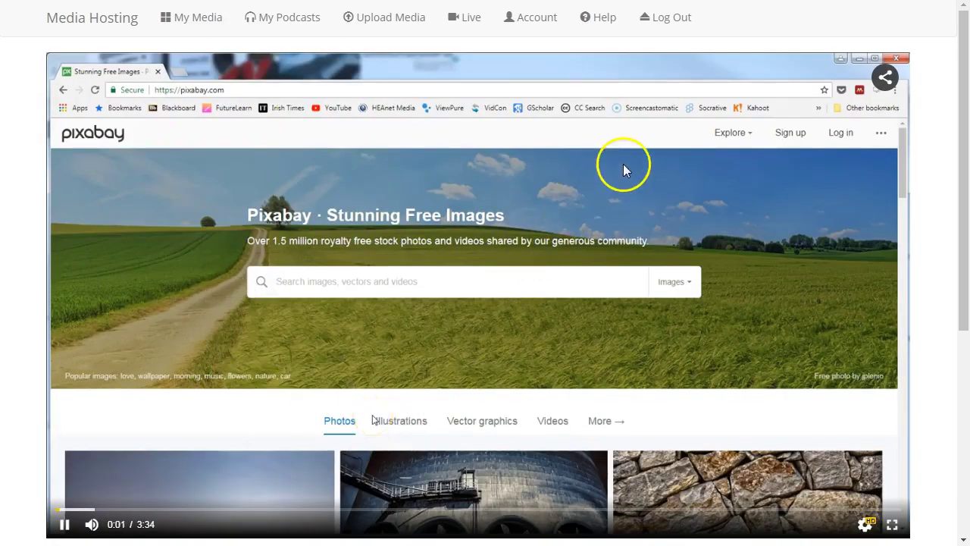
click(886, 78)
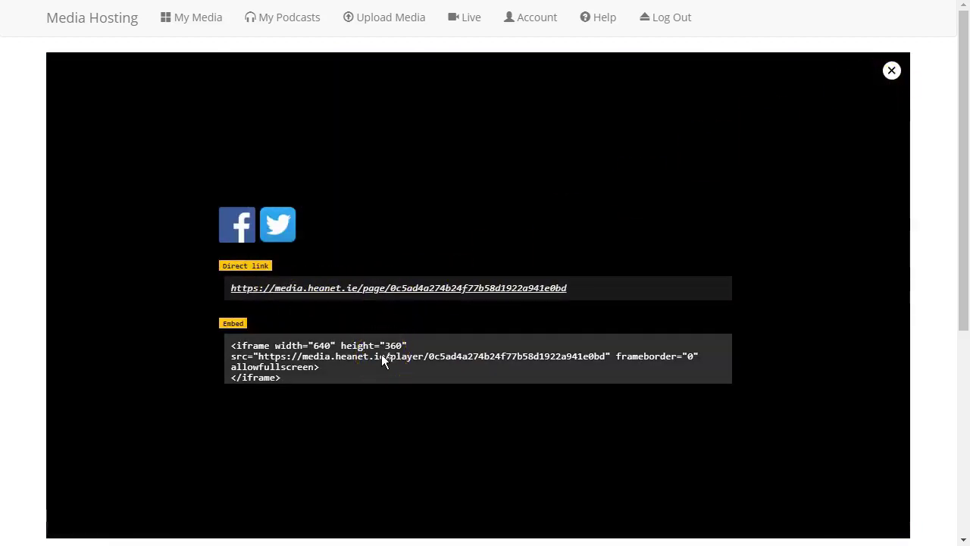
click(246, 236)
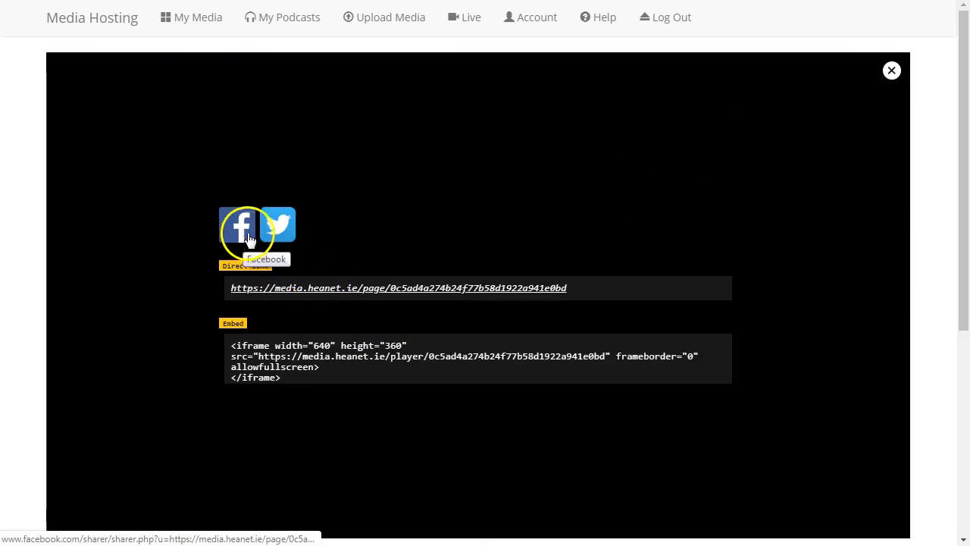
click(889, 73)
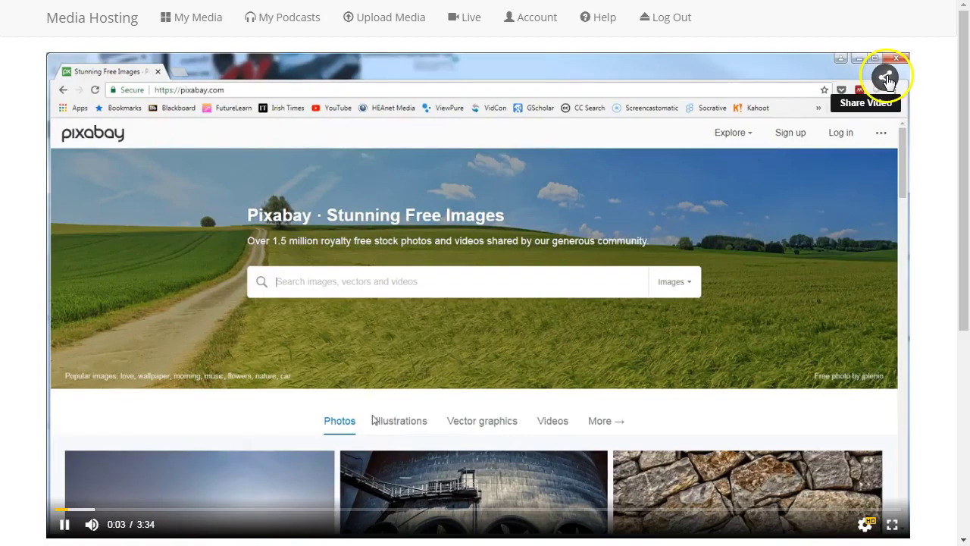
click(64, 523)
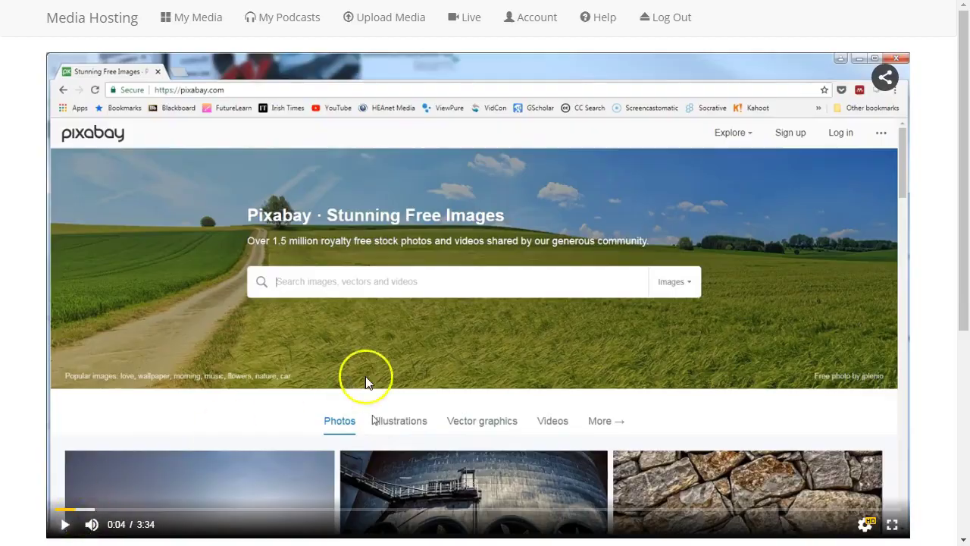
scroll(366, 383, down, 4)
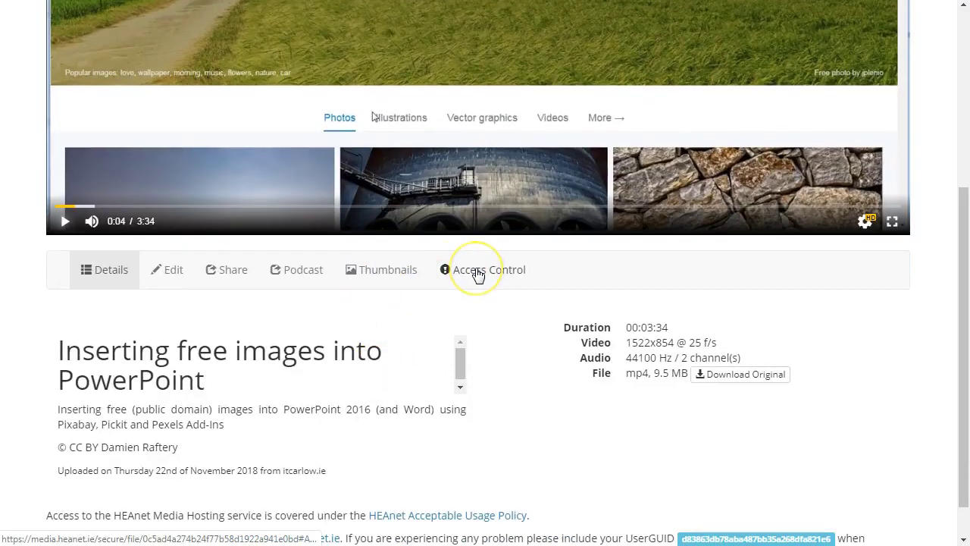
Step: Choose Owner Only under Restrict sharing in the video's Access Control tab
click(478, 274)
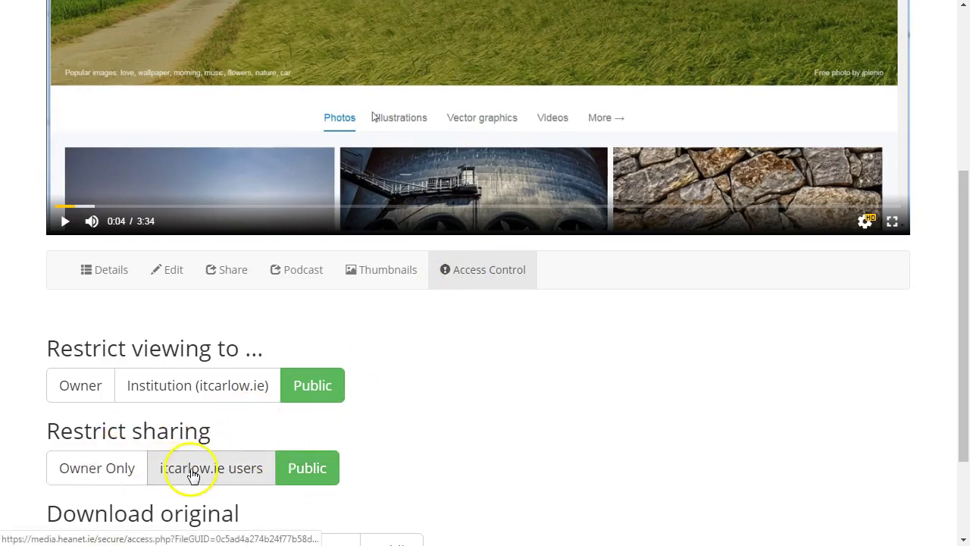
click(110, 474)
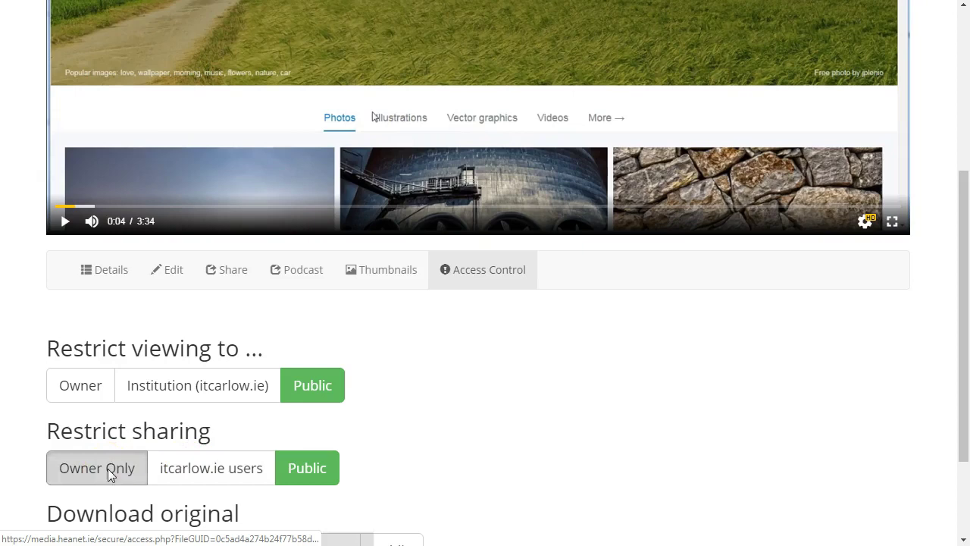